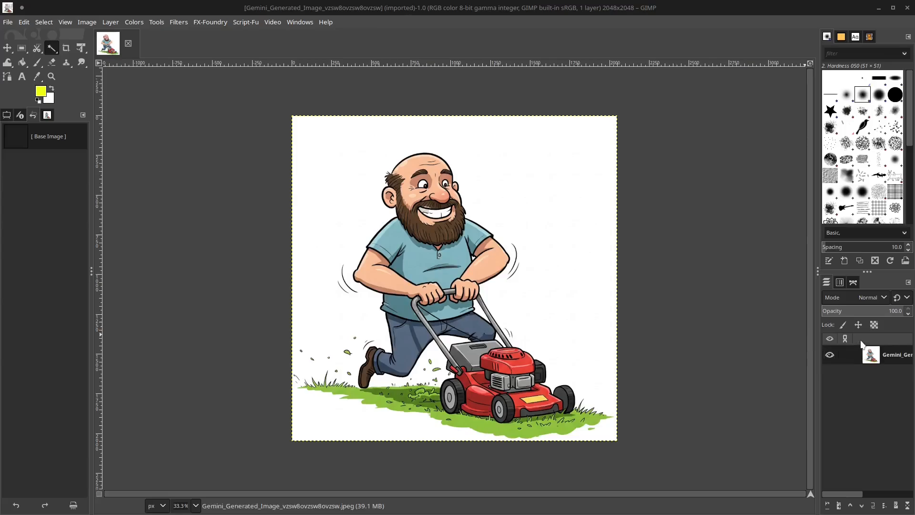
- Add an alpha channel to the image layer and clear the outer white background around the man using Fuzzy Select
{"action": "right_click", "coordinate": [855, 359]}
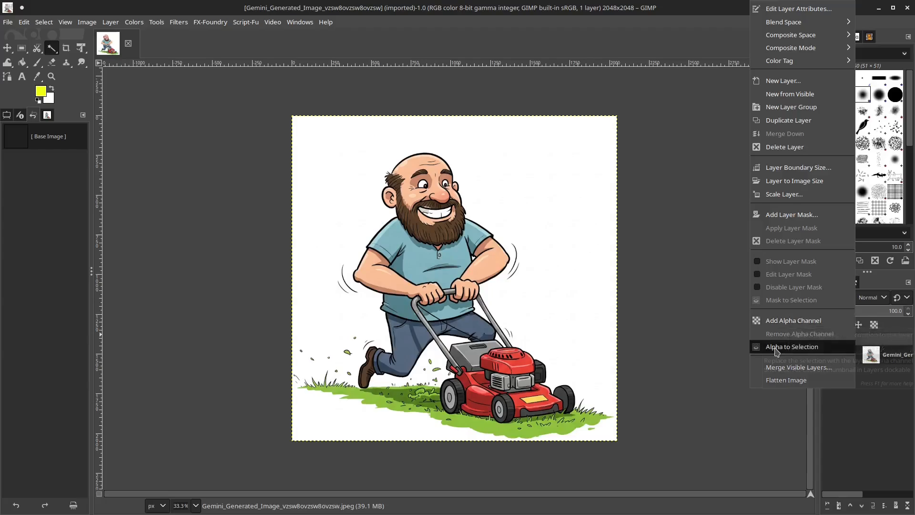
{"action": "left_click", "coordinate": [813, 326]}
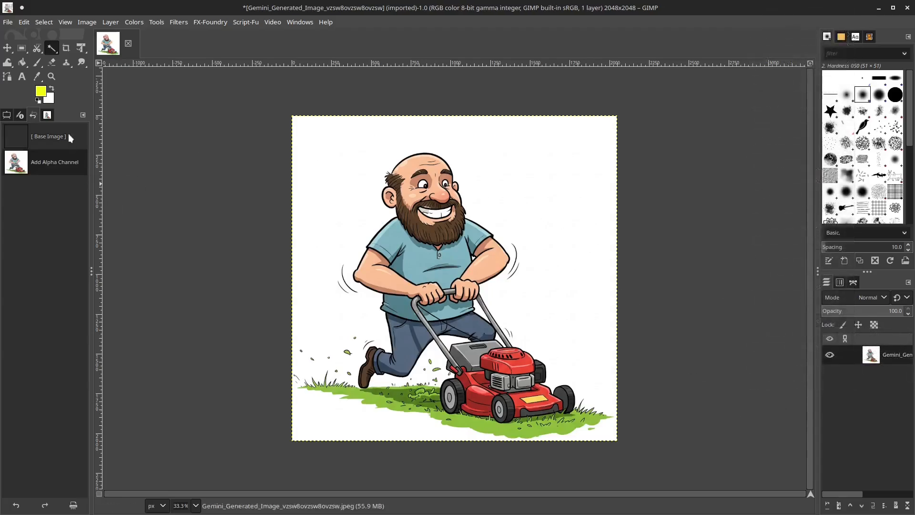
{"action": "left_click", "coordinate": [52, 50]}
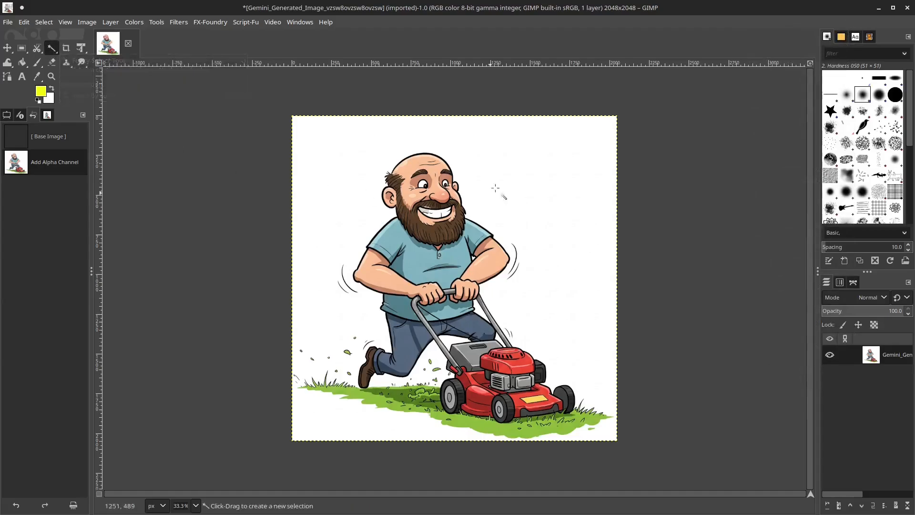
{"action": "left_click", "coordinate": [530, 184]}
{"action": "left_click", "coordinate": [531, 186]}
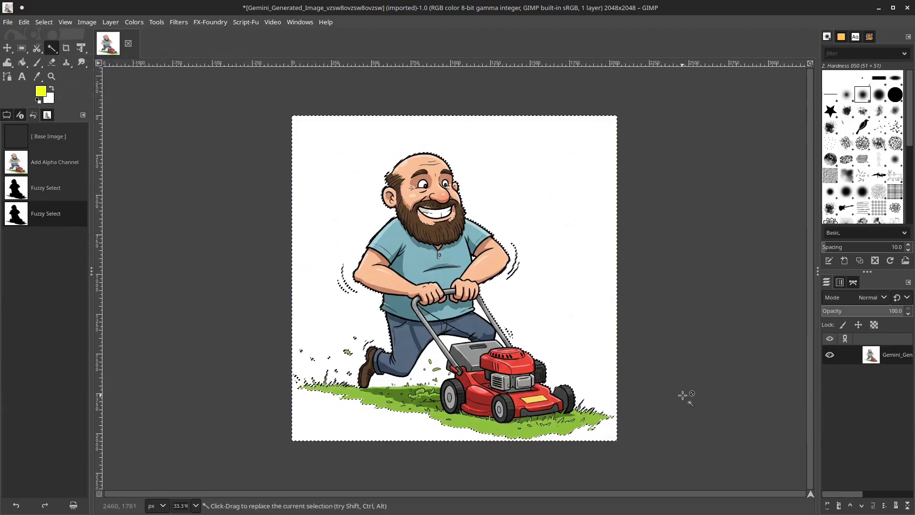
{"action": "key", "text": "Delete"}
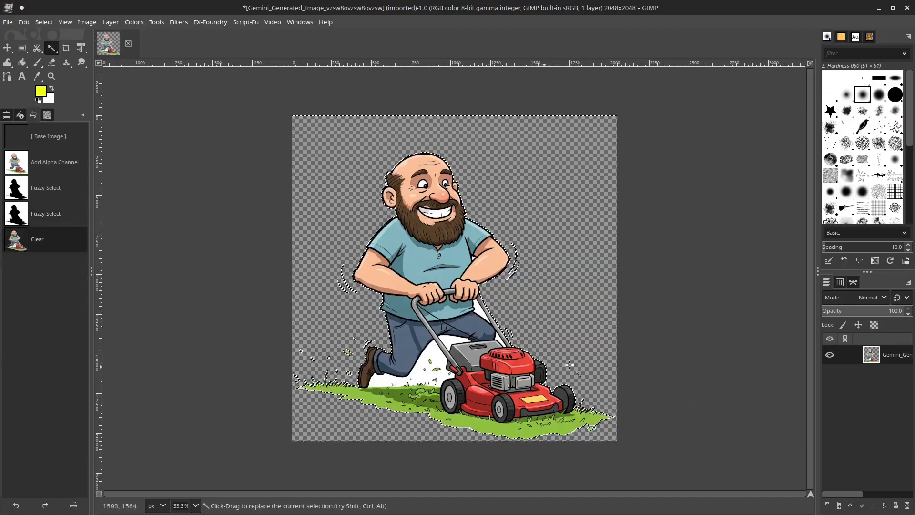
- Clear the enclosed white areas between the mower handle, the man's legs and the grass using Fuzzy Select
{"action": "left_click", "coordinate": [479, 309]}
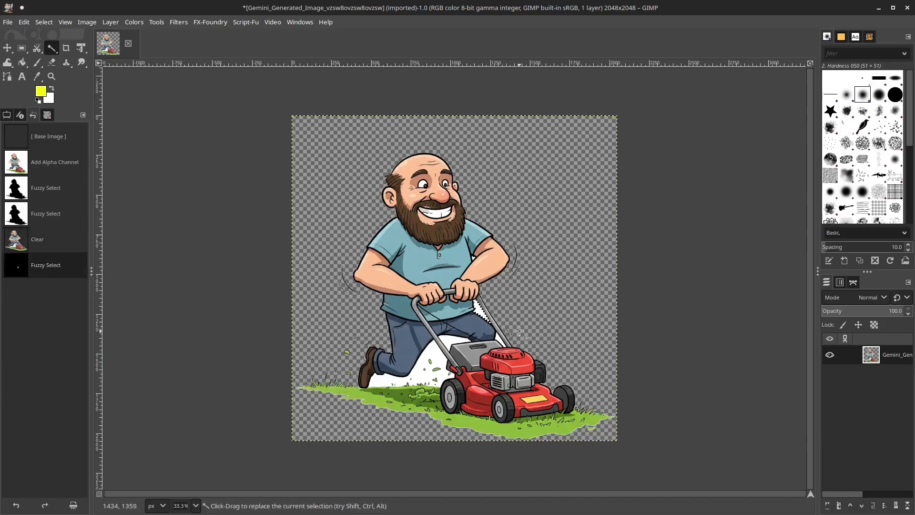
{"action": "key", "text": "Delete"}
{"action": "left_click", "coordinate": [499, 337]}
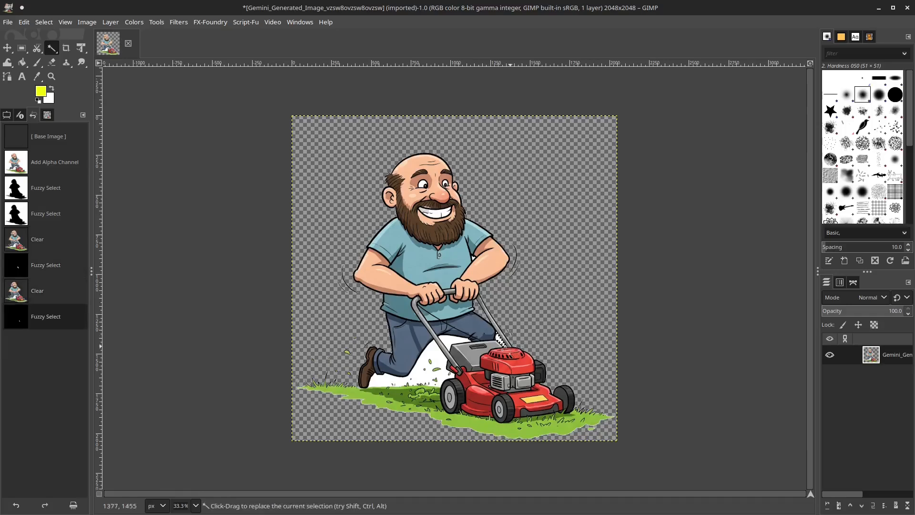
{"action": "key", "text": "Delete"}
{"action": "left_click", "coordinate": [449, 346]}
{"action": "key", "text": "Delete"}
{"action": "left_click", "coordinate": [428, 377]}
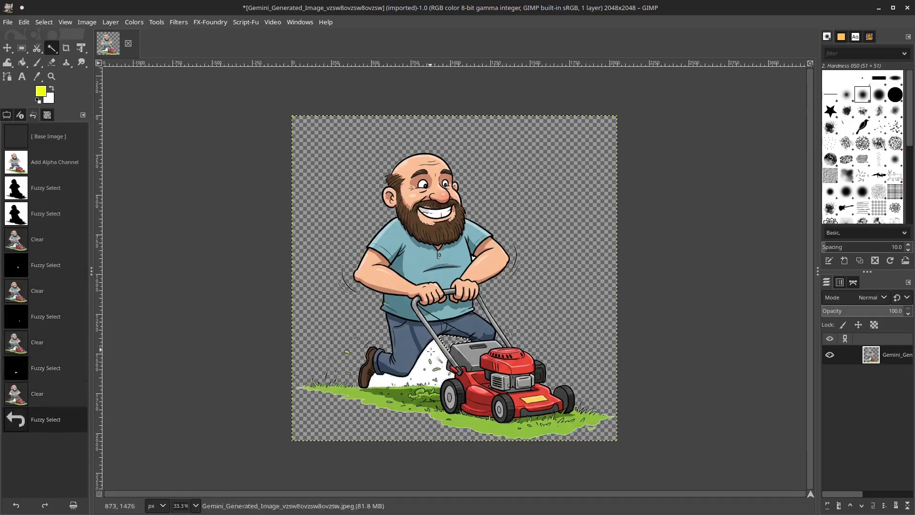
{"action": "key", "text": "Delete"}
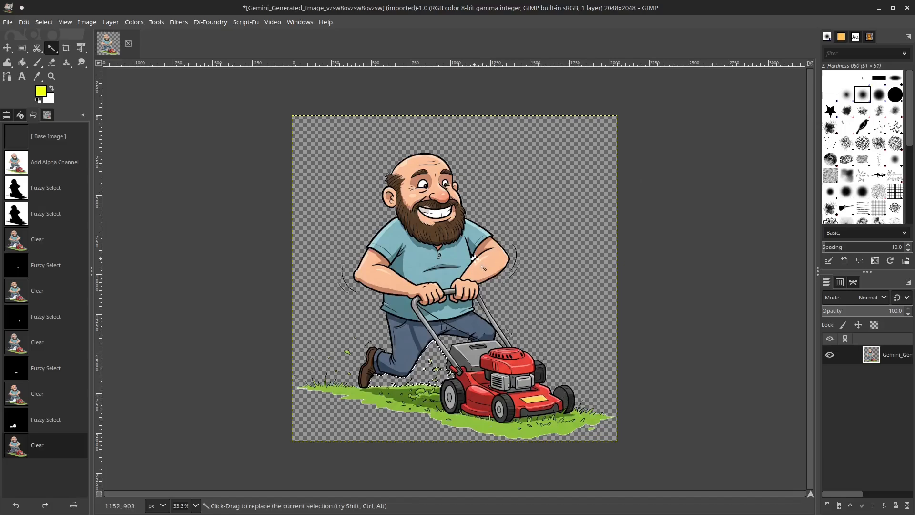
- Clear the small white gap between the shirt and the man's bent arm beside the shirt's button placket
{"action": "scroll", "coordinate": [515, 257], "scroll_direction": "up", "scroll_amount": 1}
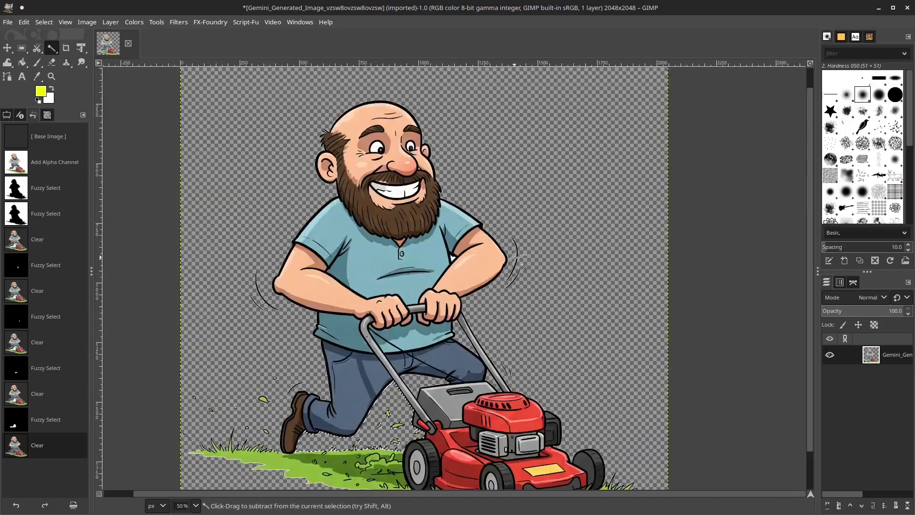
{"action": "scroll", "coordinate": [515, 257], "scroll_direction": "up", "scroll_amount": 2}
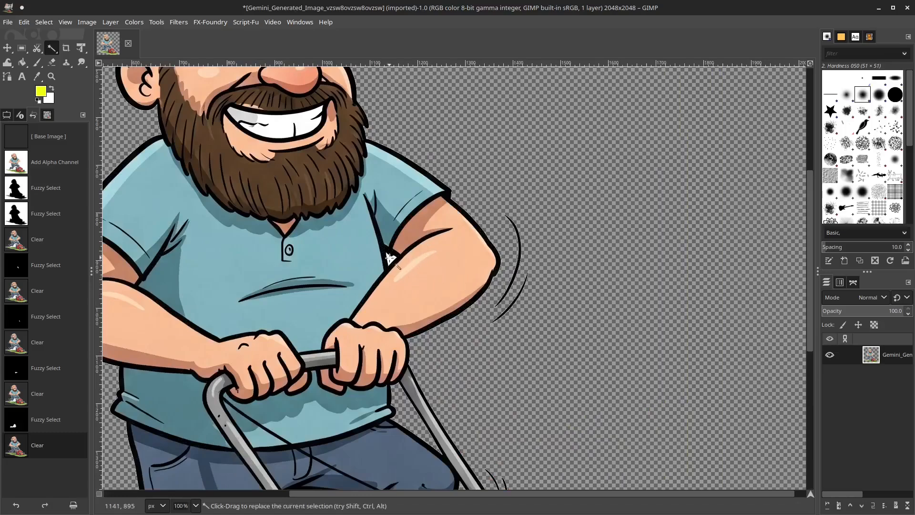
{"action": "left_click", "coordinate": [389, 258]}
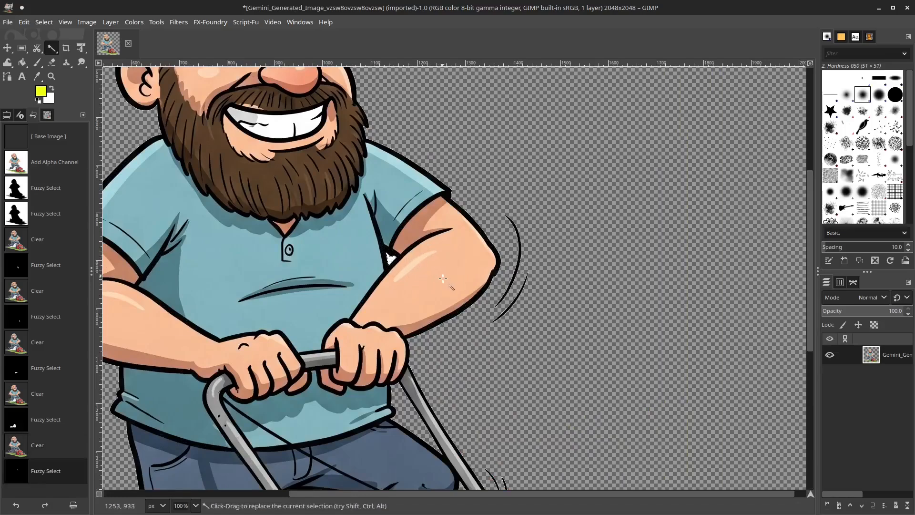
{"action": "key", "text": "Delete"}
{"action": "scroll", "coordinate": [425, 224], "scroll_direction": "down", "scroll_amount": 3}
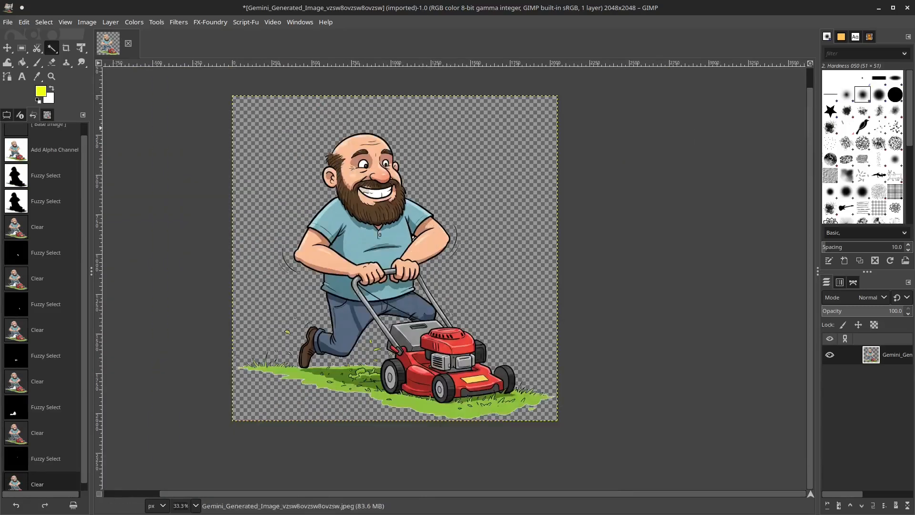
- Start exporting the cut-out image and set the file type to PNG image
{"action": "left_click", "coordinate": [9, 22]}
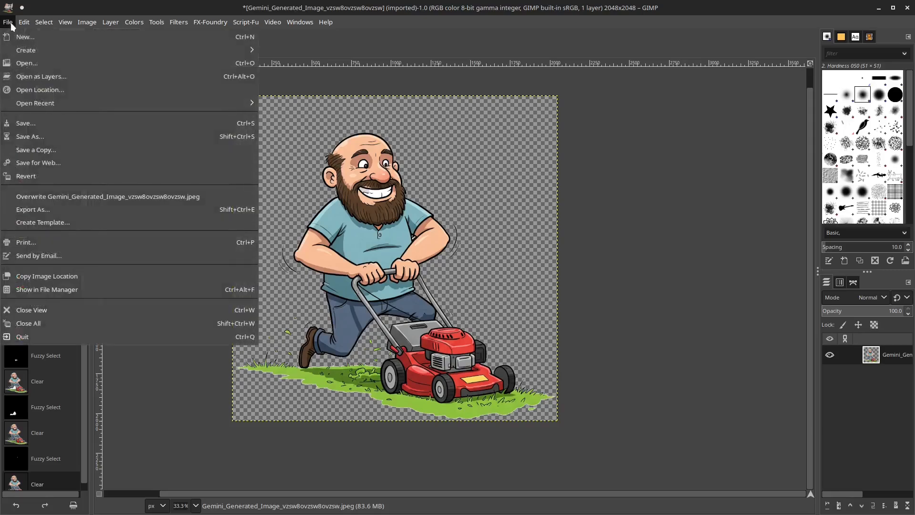
{"action": "left_click", "coordinate": [37, 209]}
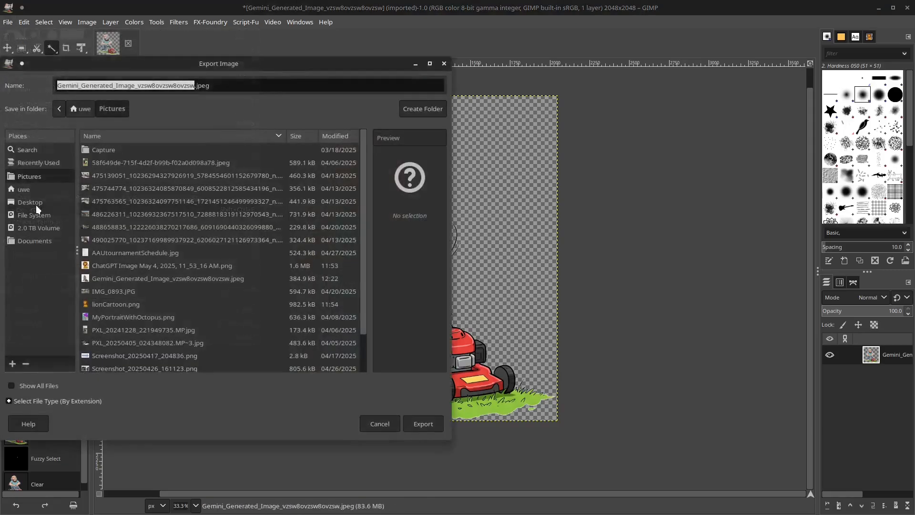
{"action": "left_click", "coordinate": [54, 401]}
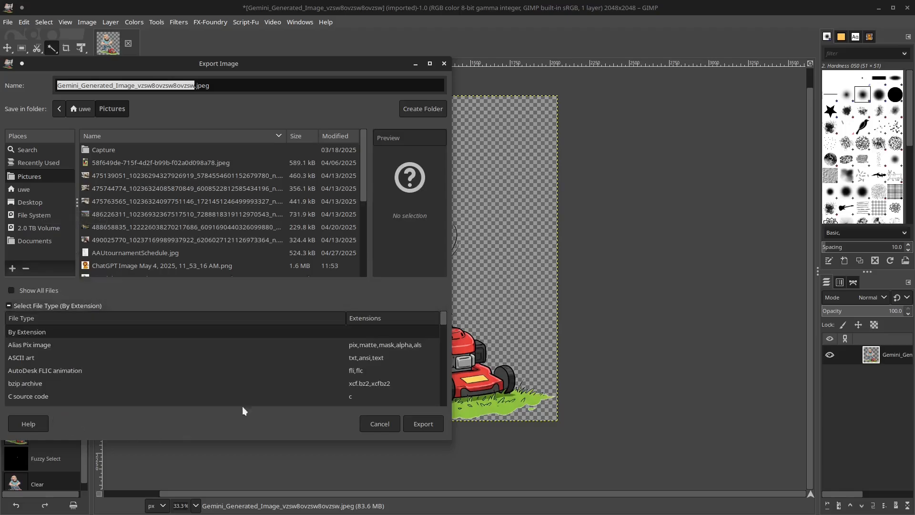
{"action": "scroll", "coordinate": [27, 385], "scroll_direction": "down", "scroll_amount": 10}
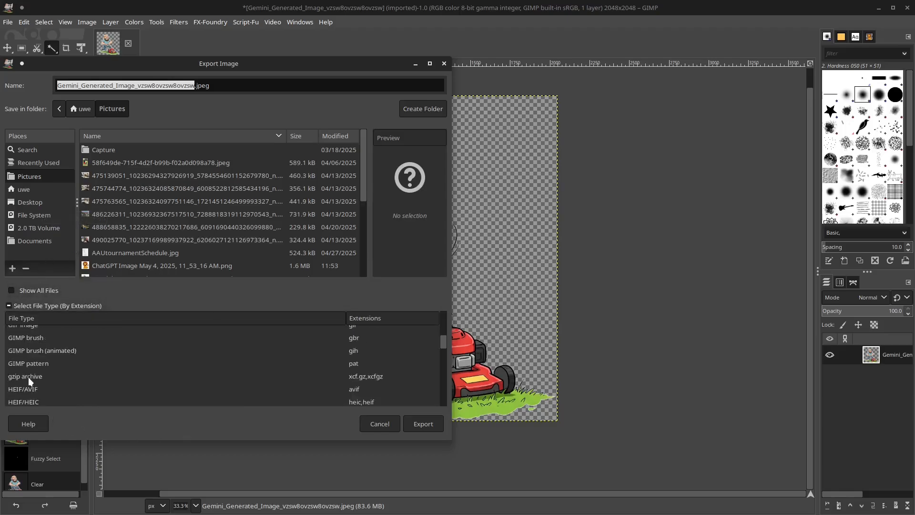
{"action": "scroll", "coordinate": [28, 380], "scroll_direction": "down", "scroll_amount": 2}
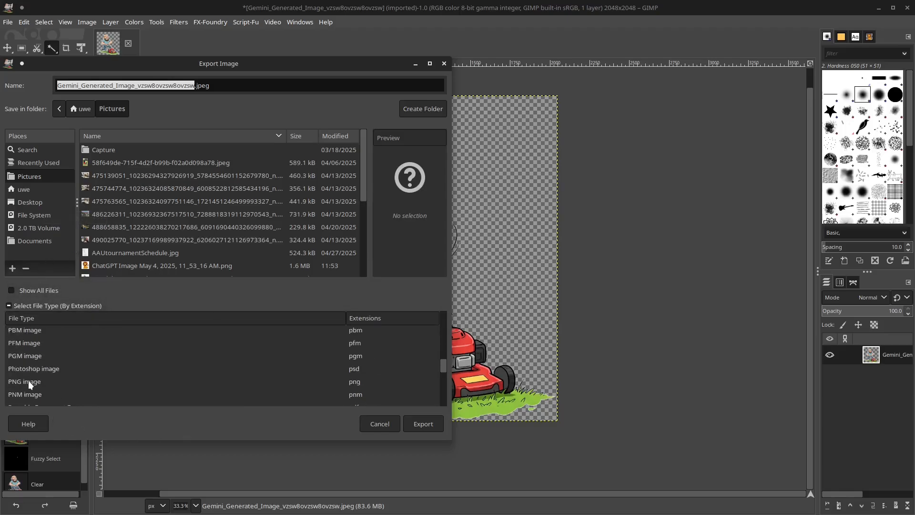
{"action": "left_click", "coordinate": [27, 381]}
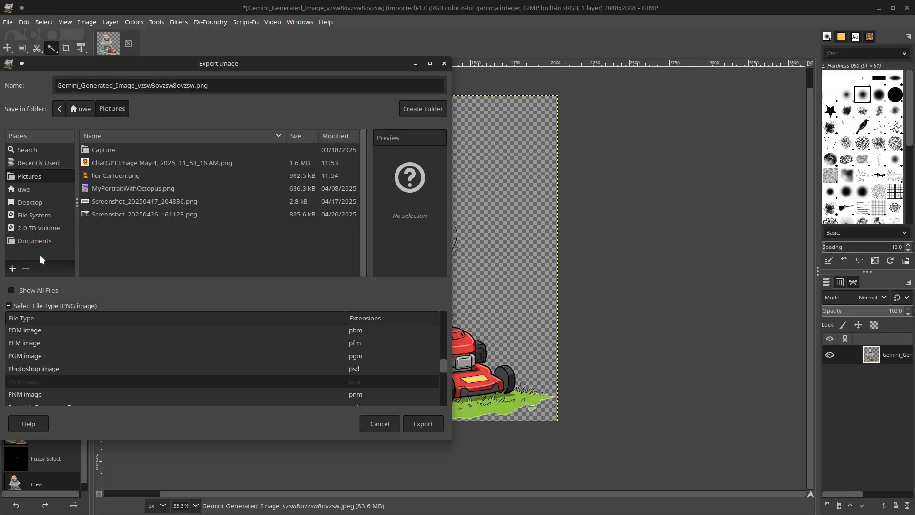
- Export the image as LawnmowerGuy.png in the Pictures folder with the offered PNG options, and quit the image editor, discarding unsaved changes
{"action": "left_click", "coordinate": [193, 87]}
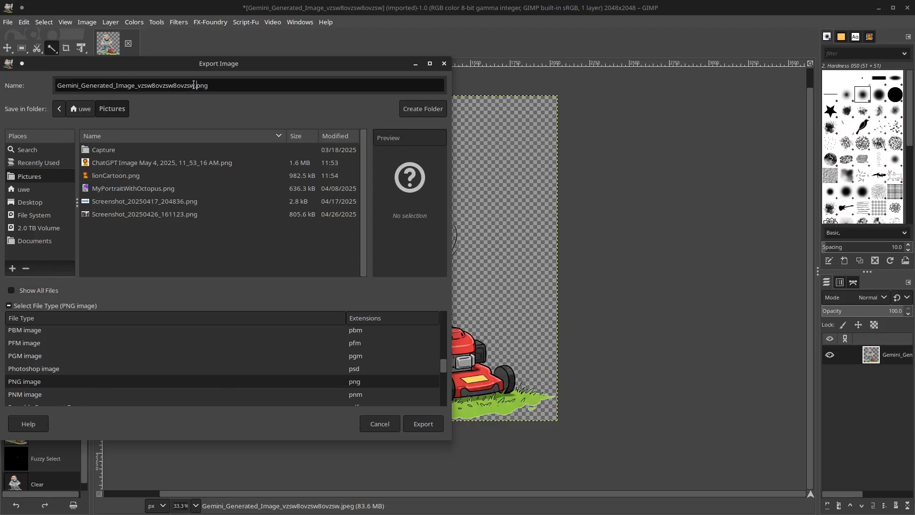
{"action": "double_click", "coordinate": [194, 84]}
{"action": "type", "text": "Lawnm"}
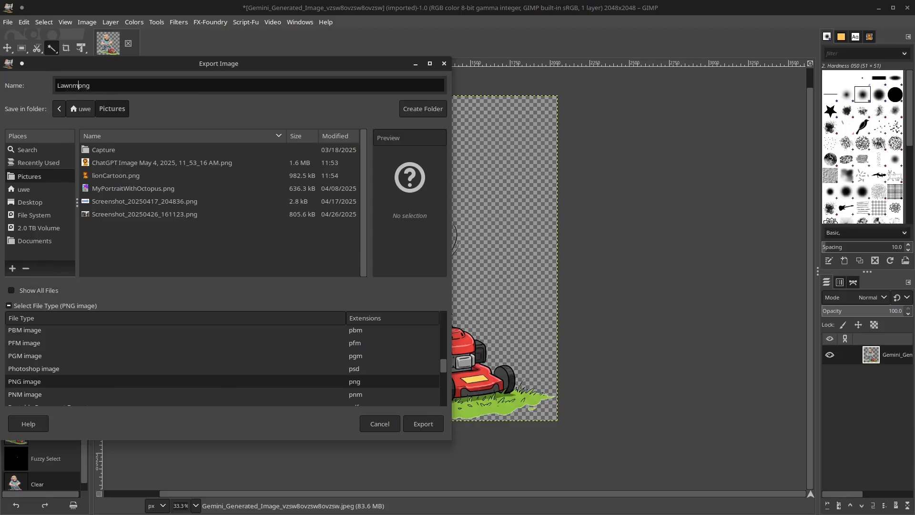
{"action": "type", "text": "owerGuy"}
{"action": "left_click", "coordinate": [422, 423]}
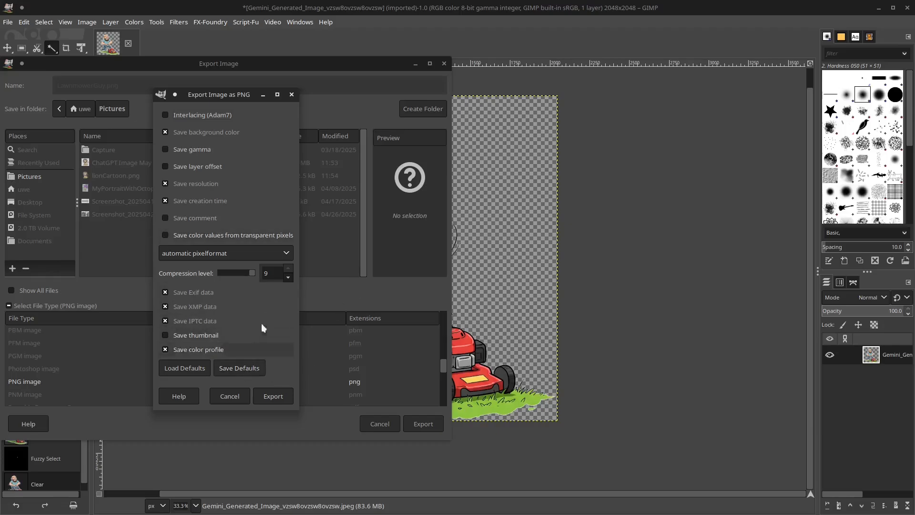
{"action": "left_click", "coordinate": [273, 396]}
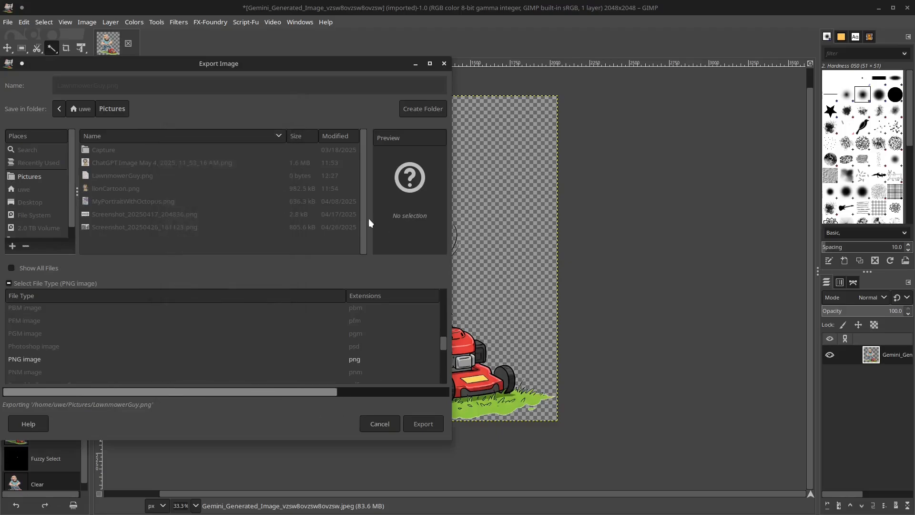
{"action": "left_click", "coordinate": [907, 8]}
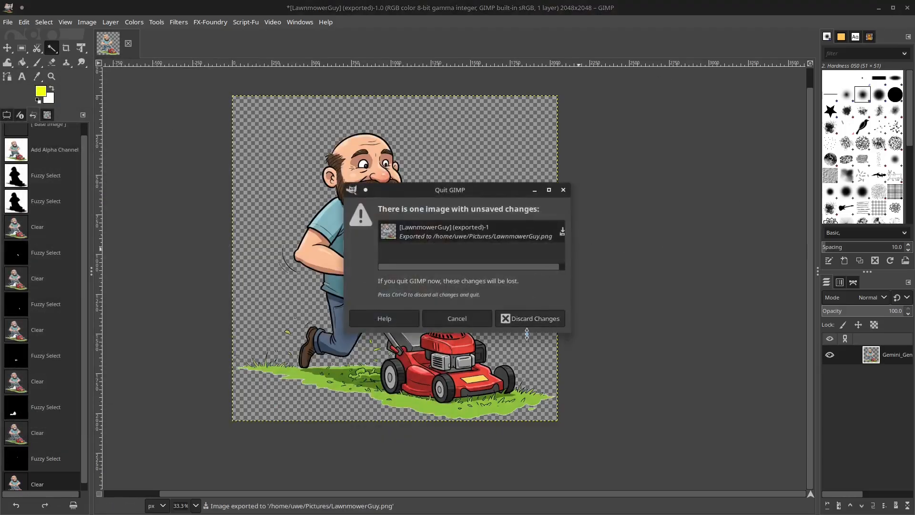
{"action": "left_click", "coordinate": [527, 319]}
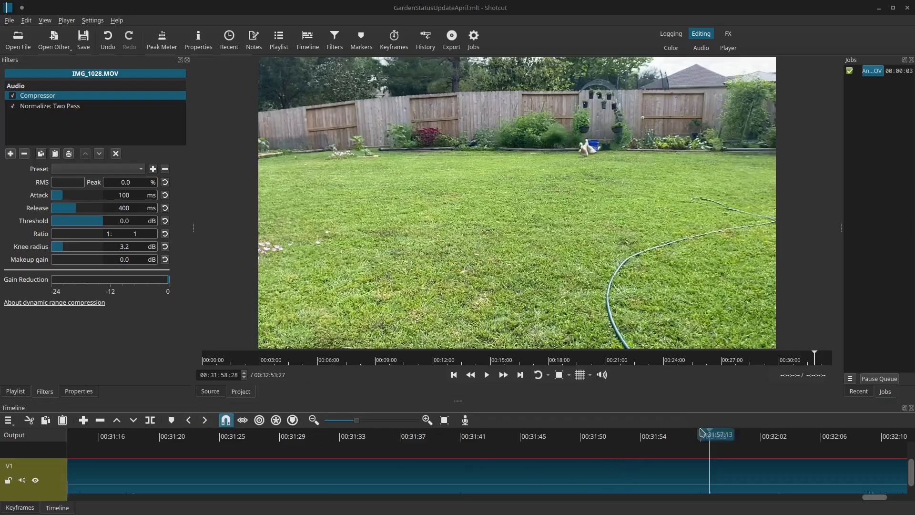
- In Shotcut, split the IMG_1028.MOV clip on track V1 at 00:31:58:19 and at 00:32:04:20
{"action": "mouse_move", "coordinate": [708, 430]}
{"action": "left_mouse_down"}
{"action": "mouse_move", "coordinate": [631, 431]}
{"action": "mouse_move", "coordinate": [705, 433]}
{"action": "left_mouse_up"}
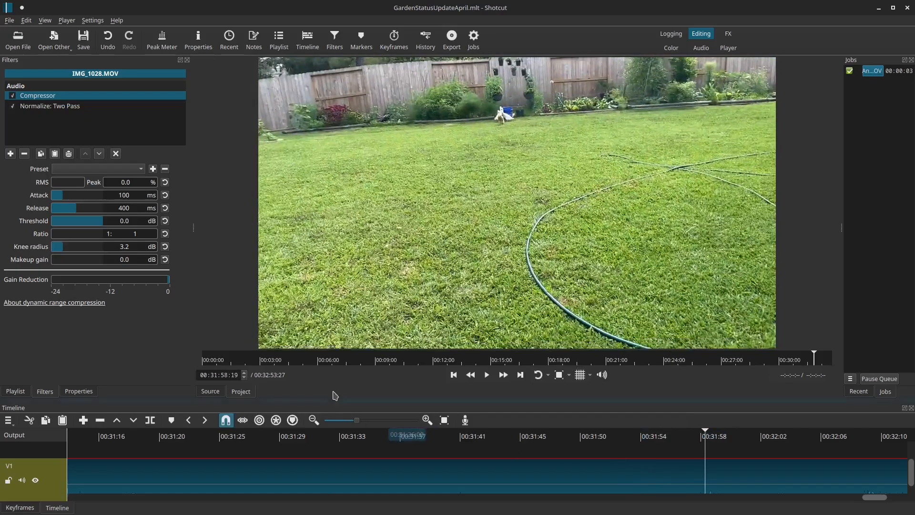
{"action": "left_click", "coordinate": [151, 420]}
{"action": "left_click", "coordinate": [713, 433]}
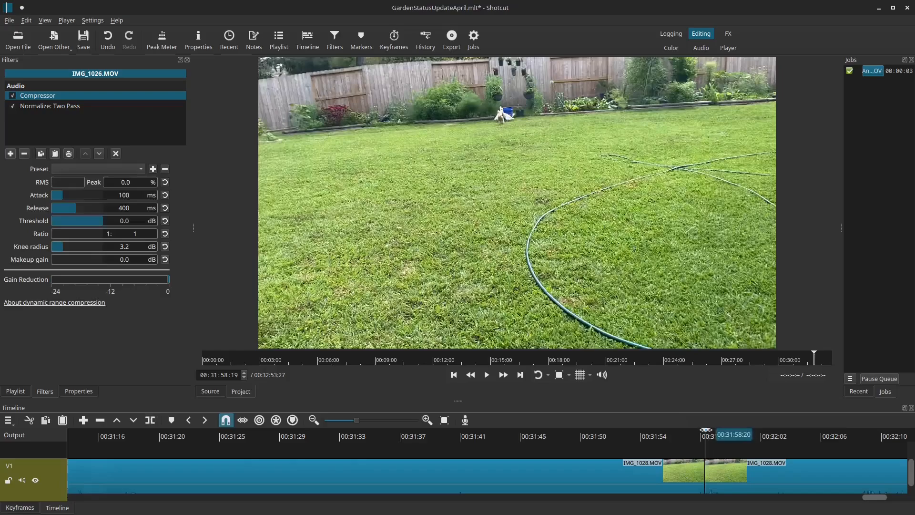
{"action": "left_click_drag", "start_coordinate": [749, 431], "coordinate": [792, 433]}
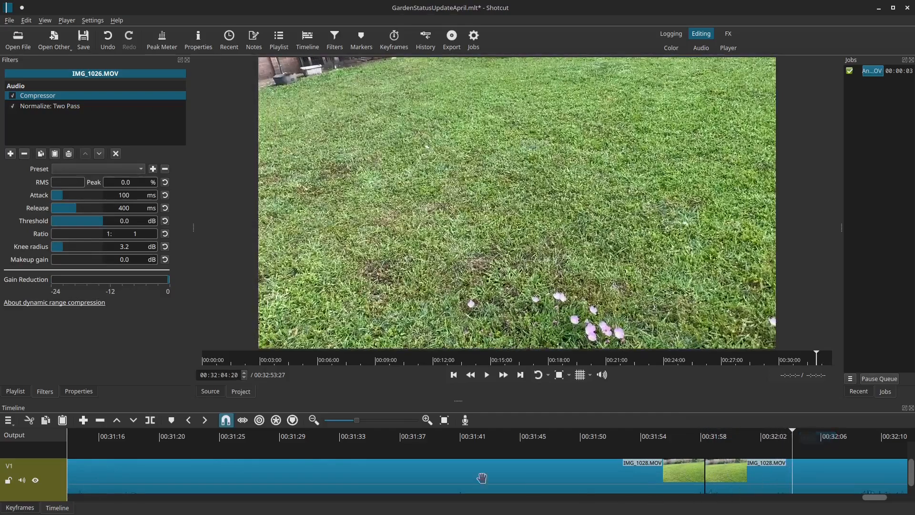
{"action": "left_click", "coordinate": [151, 424]}
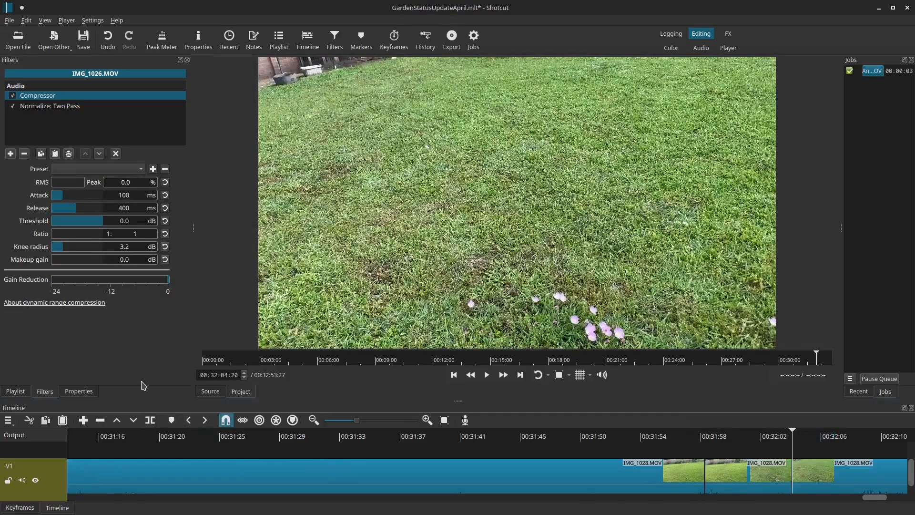
- Add a second video track above V1 and enlarge the timeline area so both tracks show
{"action": "left_click", "coordinate": [782, 477]}
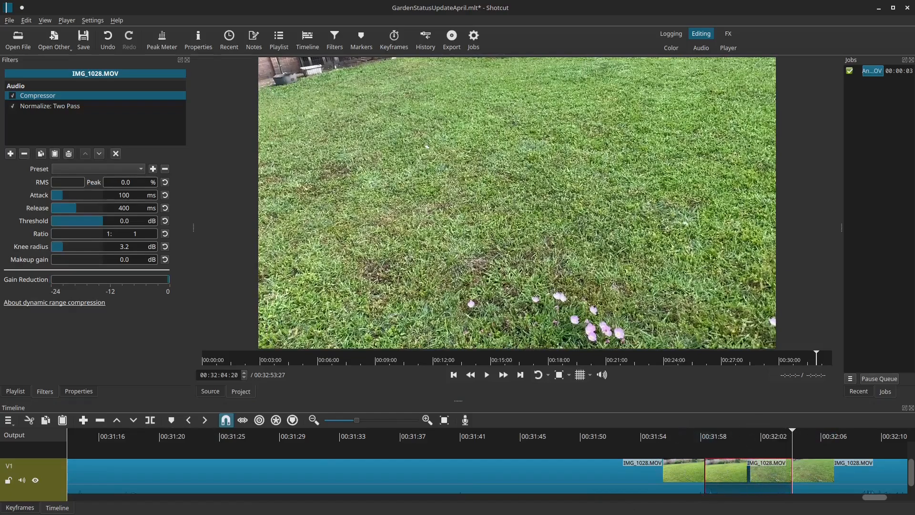
{"action": "right_click", "coordinate": [44, 472]}
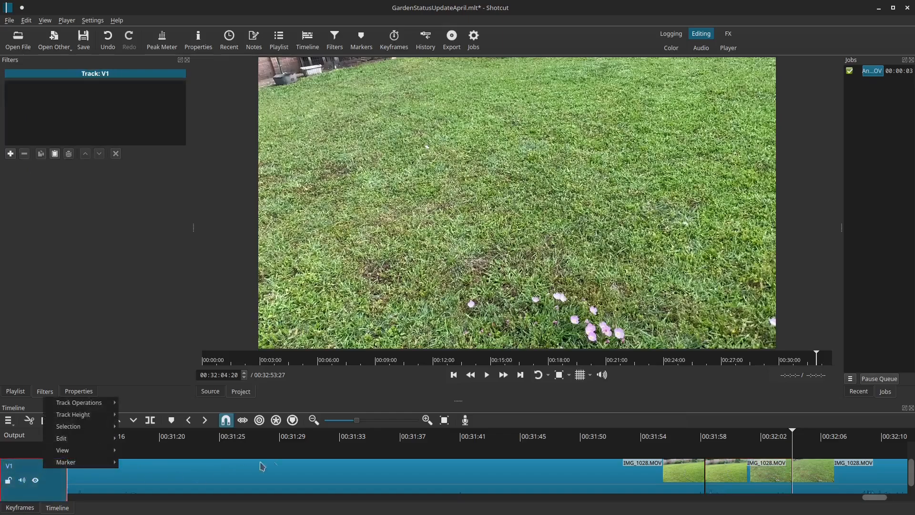
{"action": "left_click", "coordinate": [911, 468]}
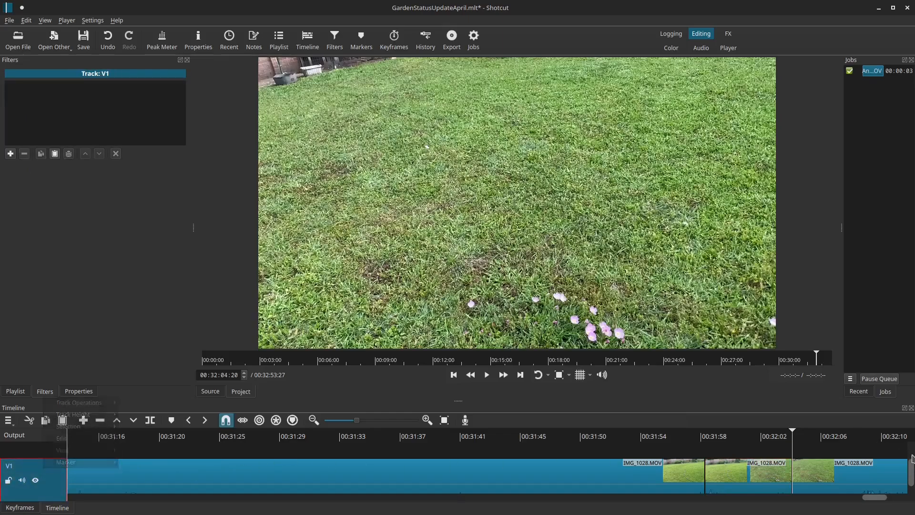
{"action": "left_click_drag", "start_coordinate": [467, 401], "coordinate": [467, 336]}
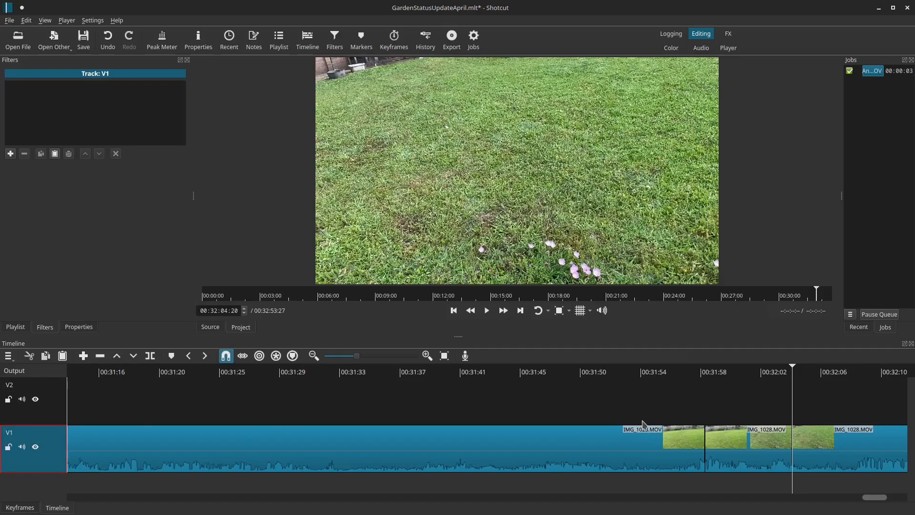
- Place LawnmowerGuy.png on track V2 directly above the short lawn segment, spanning from 00:31:58:19 to 00:32:04:20
{"action": "left_click", "coordinate": [876, 450]}
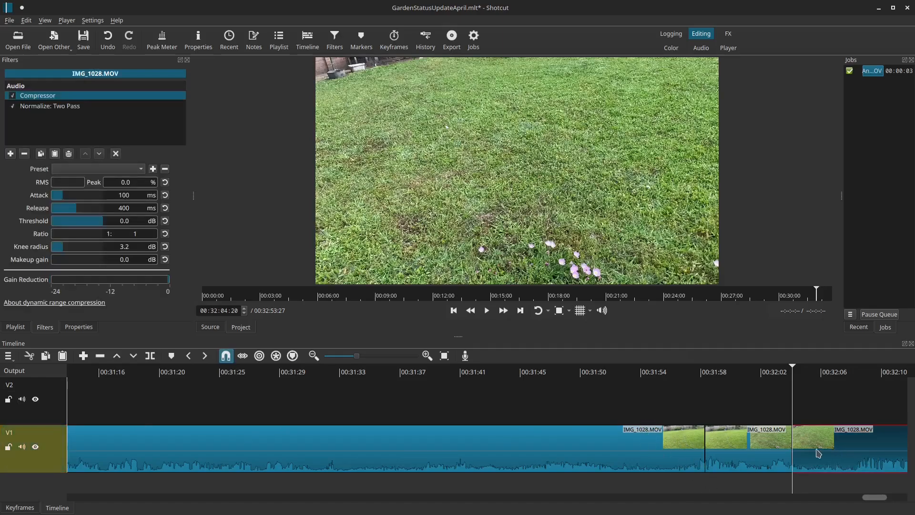
{"action": "left_click", "coordinate": [681, 448]}
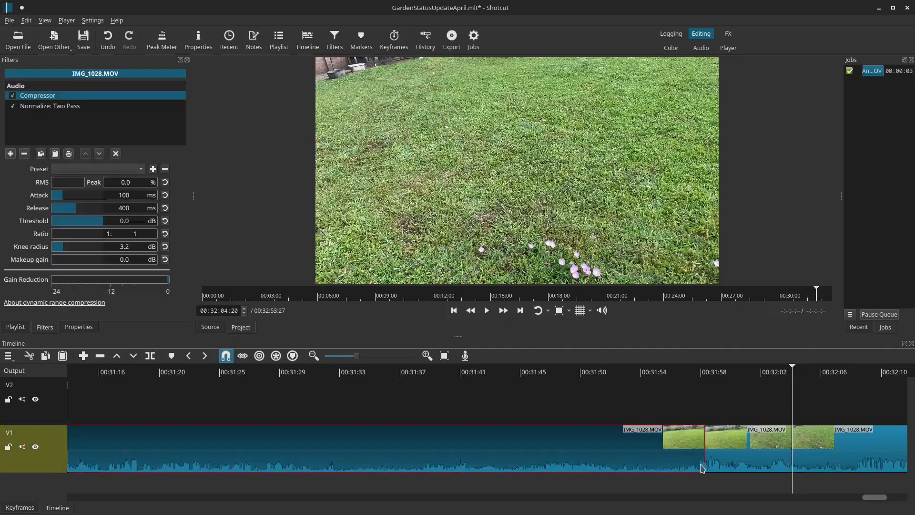
{"action": "left_click", "coordinate": [741, 445]}
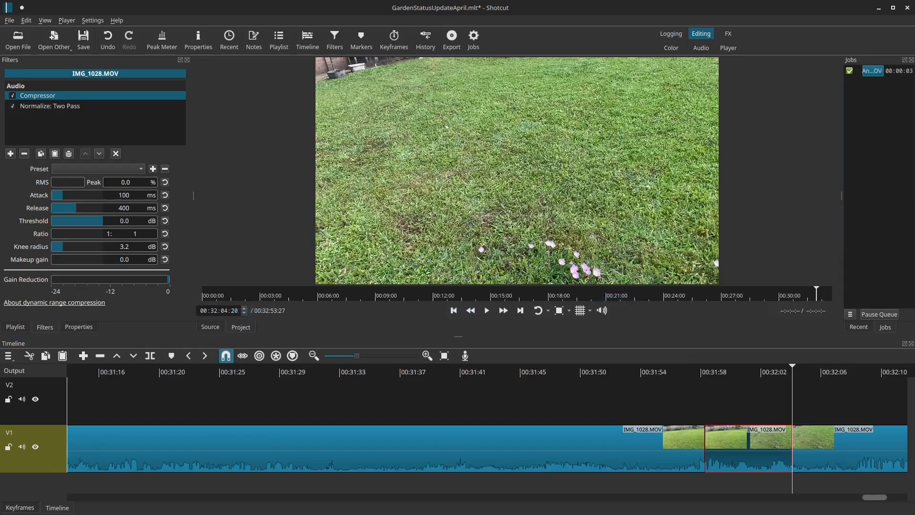
{"action": "left_click_drag", "start_coordinate": [912, 403], "coordinate": [795, 399]}
- Play the timeline from 00:31:53:27 into the lawnmower image overlay to check it, and pause there
{"action": "left_click_drag", "start_coordinate": [795, 365], "coordinate": [637, 389]}
{"action": "left_click", "coordinate": [818, 431]}
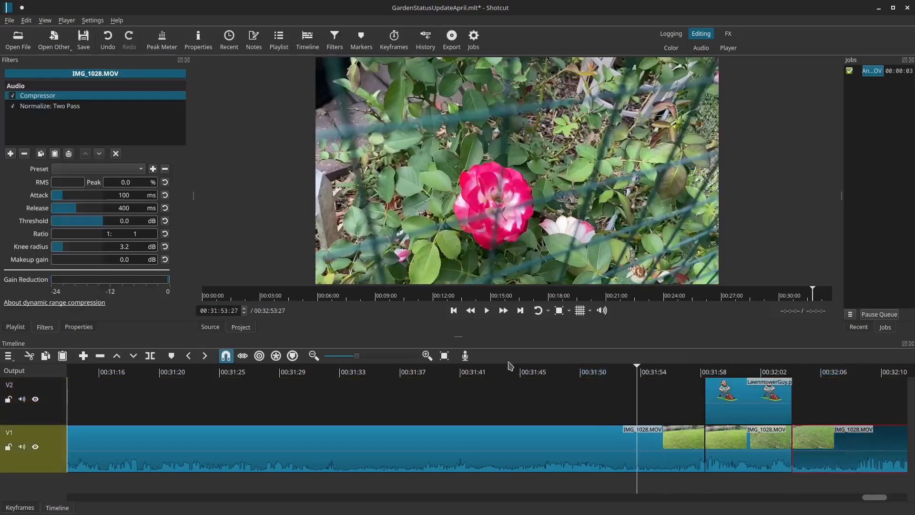
{"action": "left_click", "coordinate": [486, 310]}
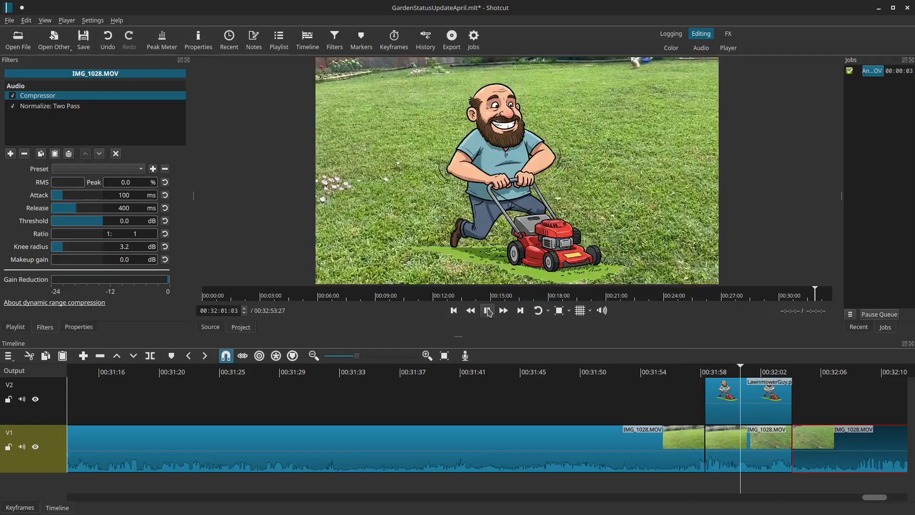
{"action": "left_click", "coordinate": [487, 311]}
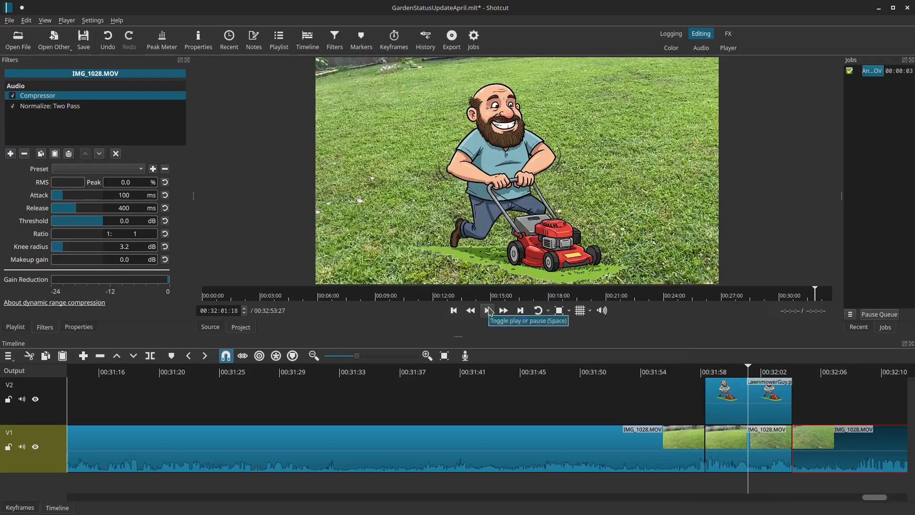